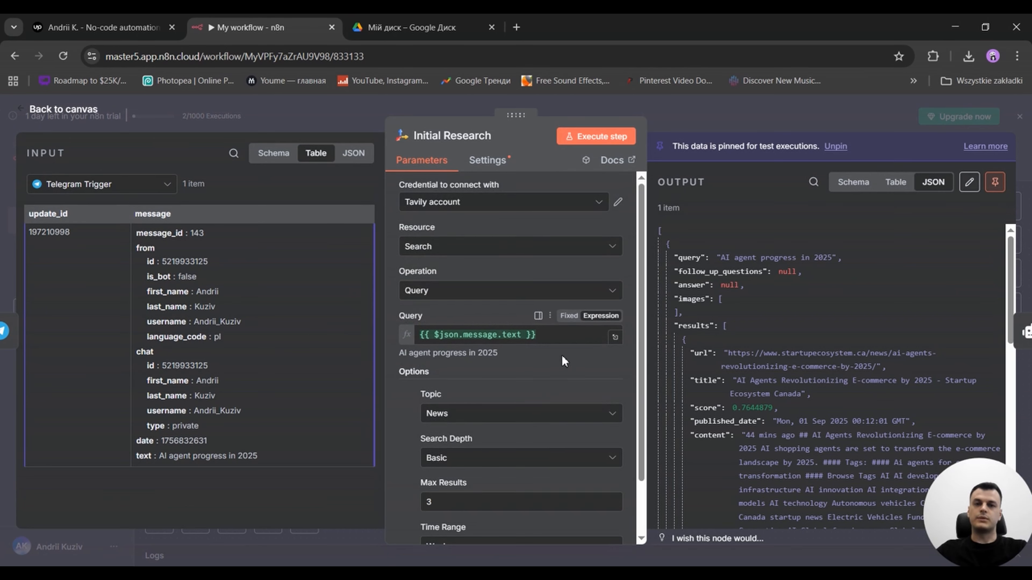
# Review the available Topic and Search Depth choices in the Initial Research node's search options
pyautogui.scroll(-2, 560, 358)
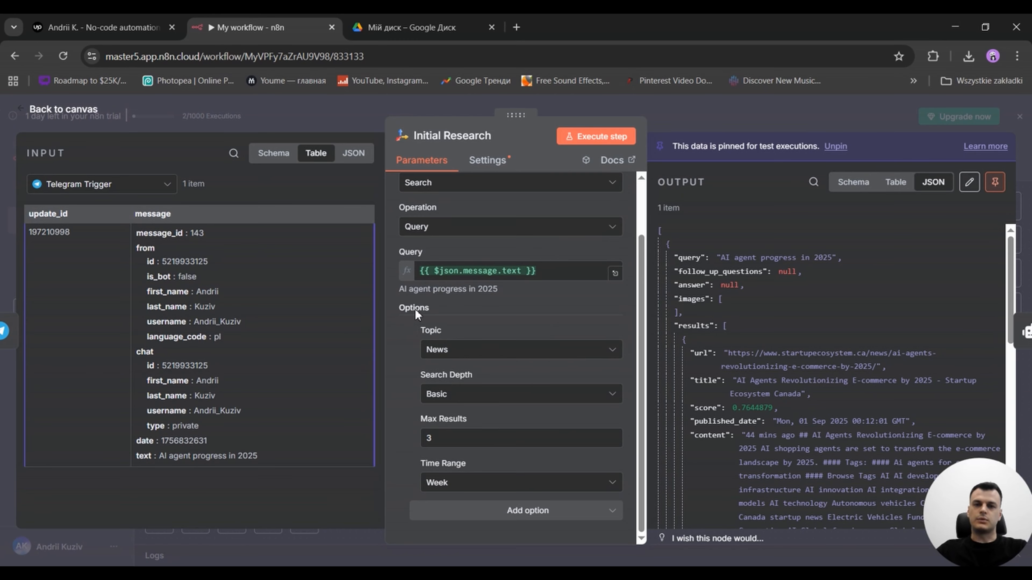
pyautogui.click(471, 352)
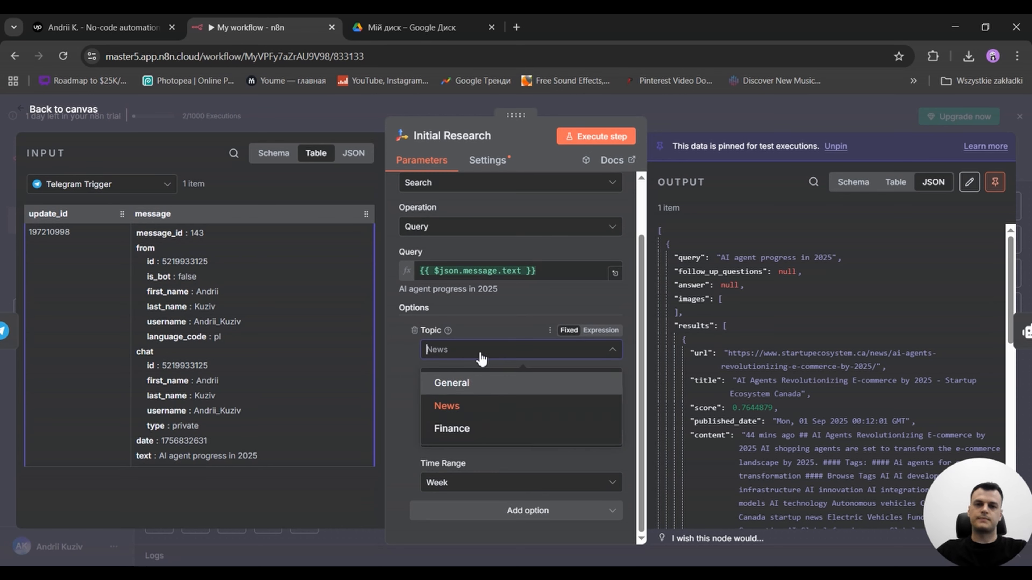
pyautogui.click(472, 402)
pyautogui.click(459, 400)
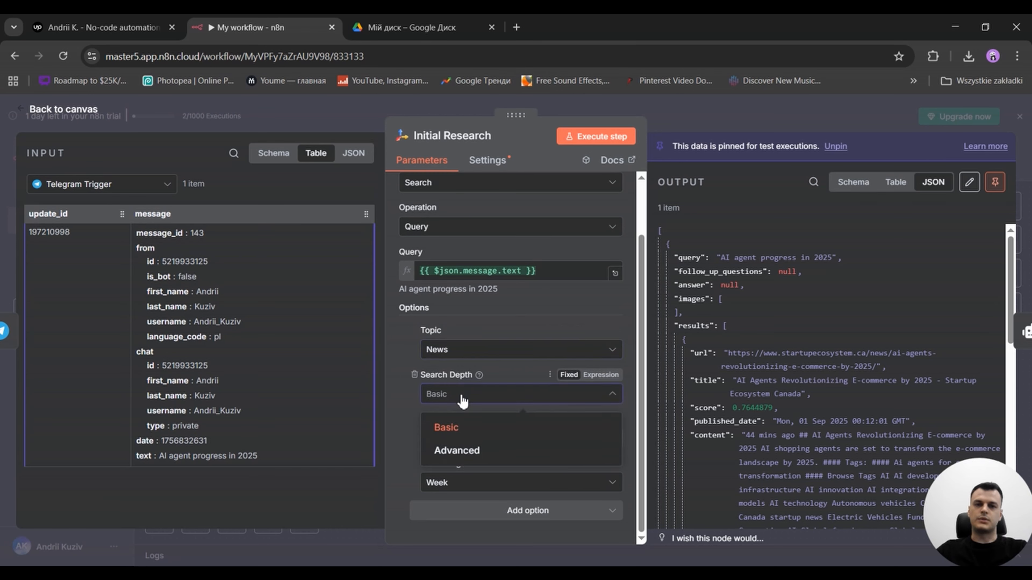
pyautogui.click(616, 400)
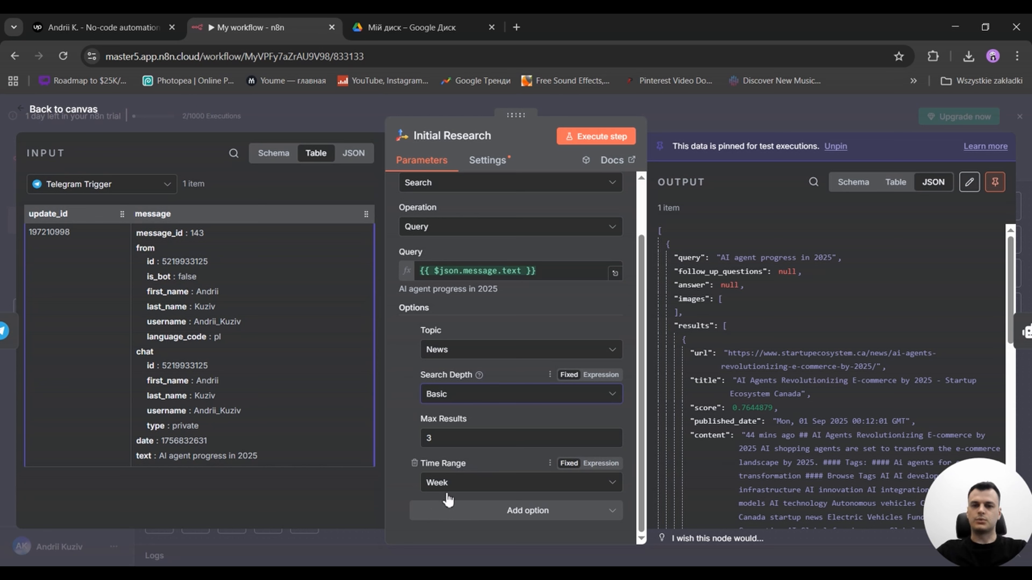
# Look through the additional options offered for the Initial Research node and return to the workflow canvas
pyautogui.click(487, 511)
pyautogui.scroll(-3, 529, 351)
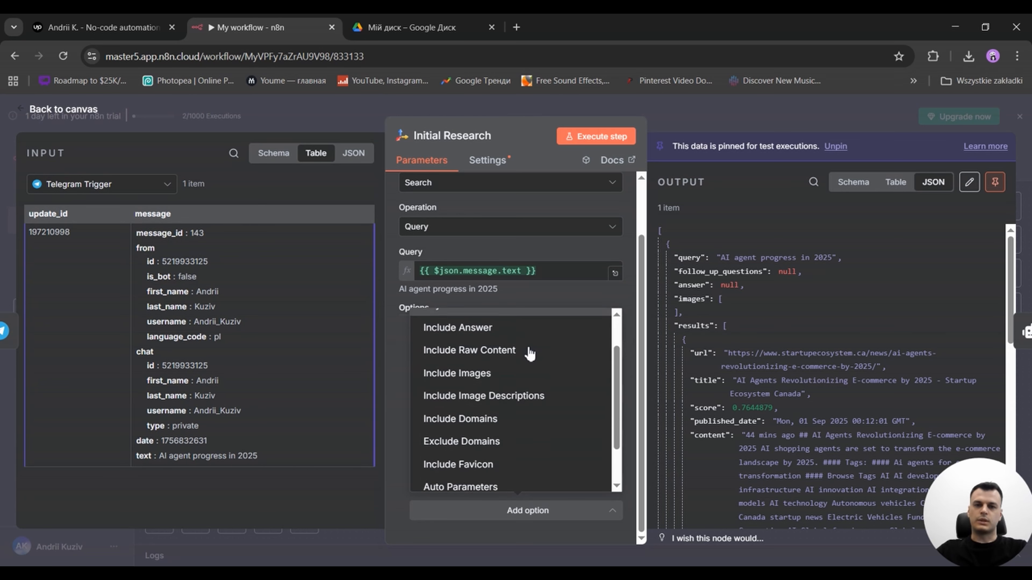
pyautogui.scroll(3, 473, 425)
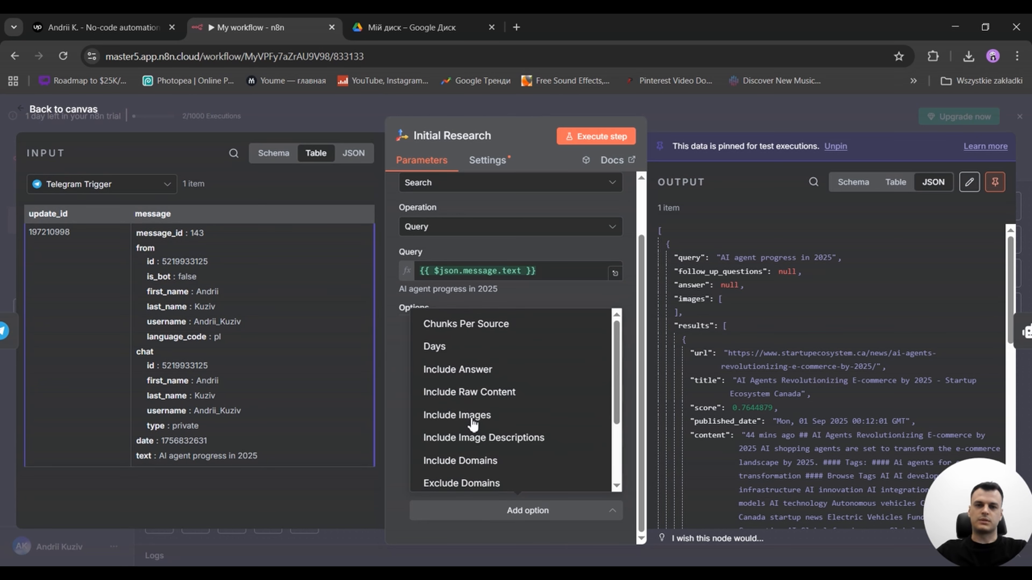
pyautogui.click(402, 337)
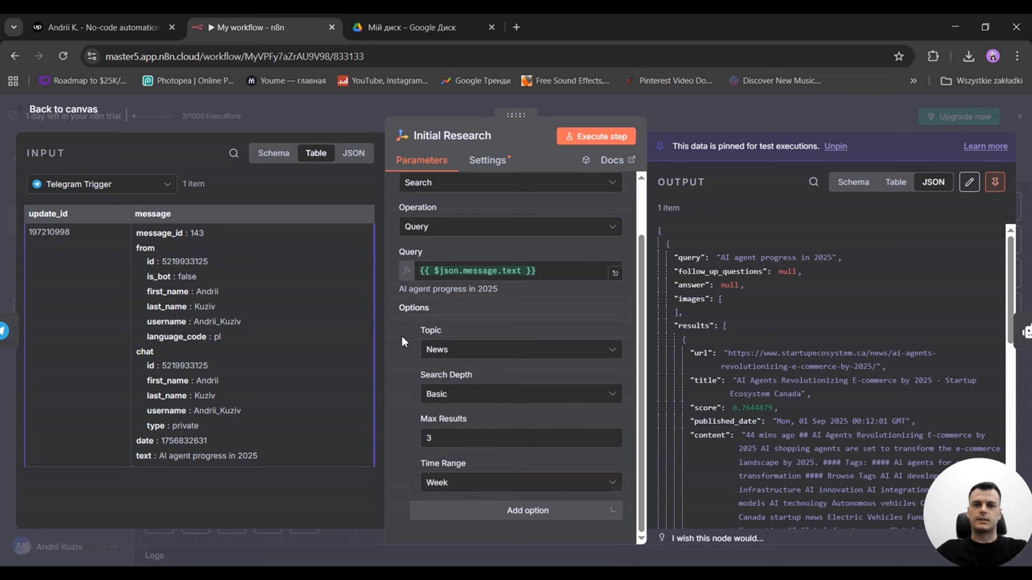
pyautogui.click(438, 96)
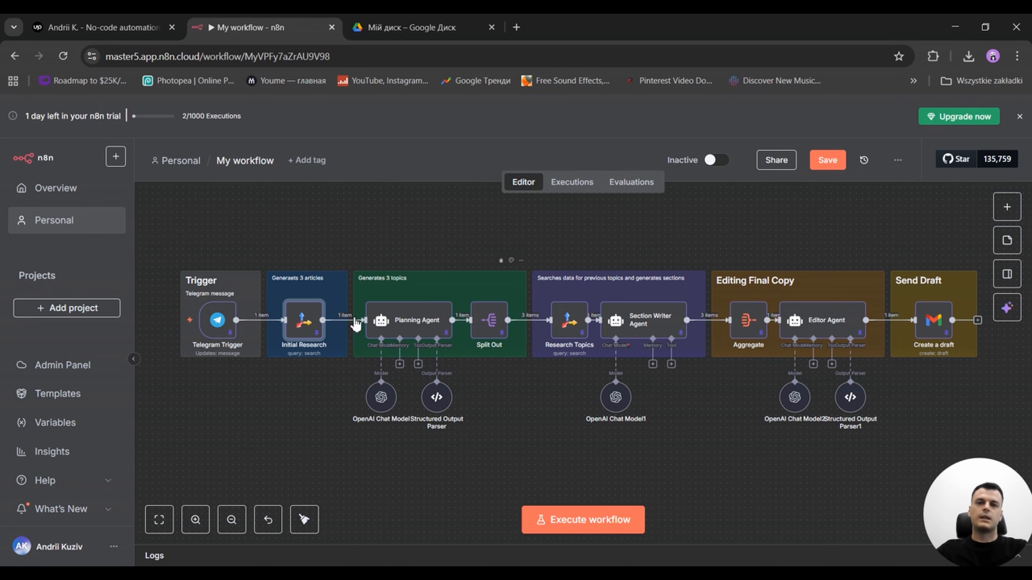
# Examine the Planning Agent node's parameters and read its full system message in the expanded expression editor, then close the node
pyautogui.doubleClick(404, 323)
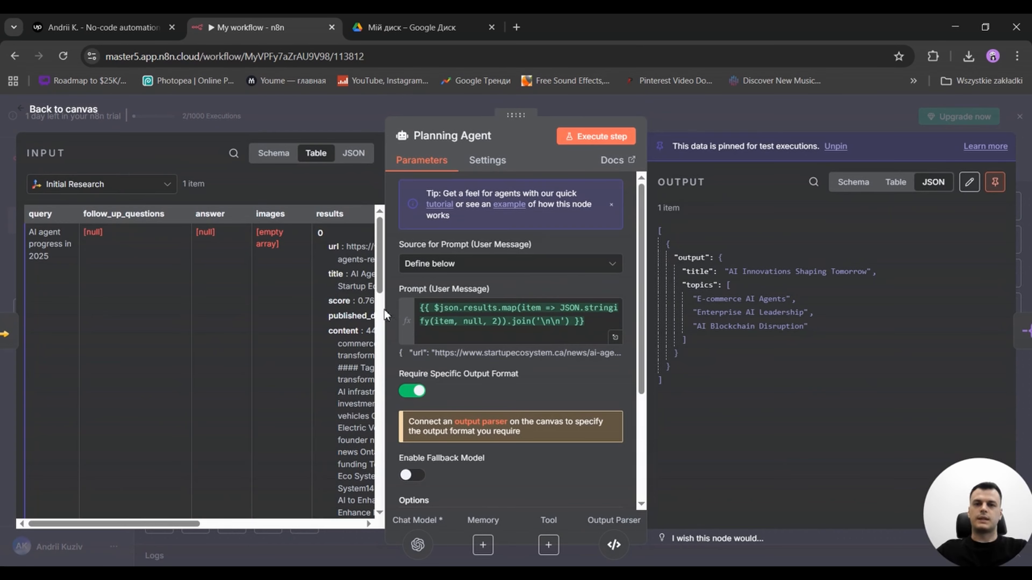
pyautogui.scroll(-4, 515, 327)
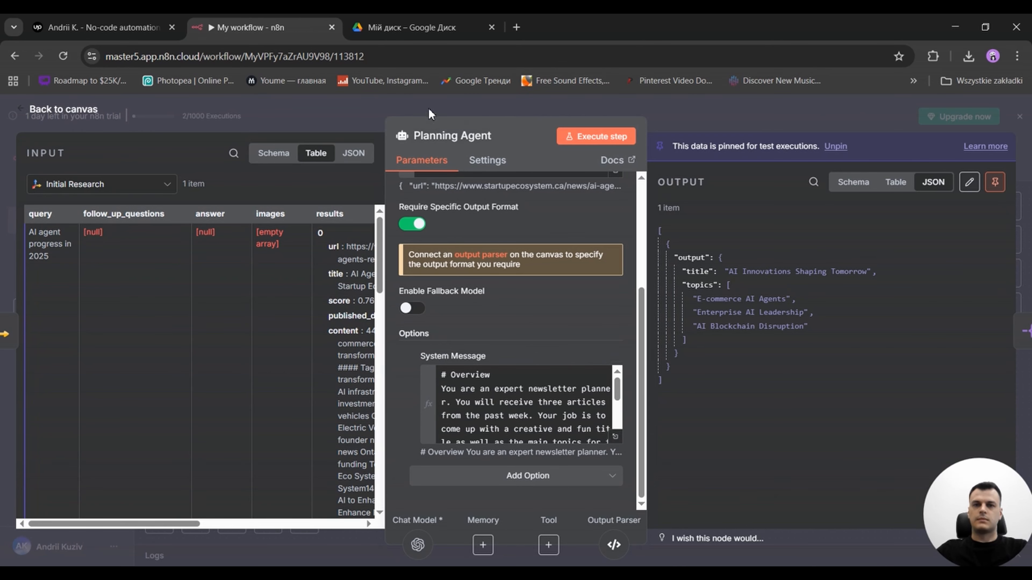
pyautogui.press('Escape')
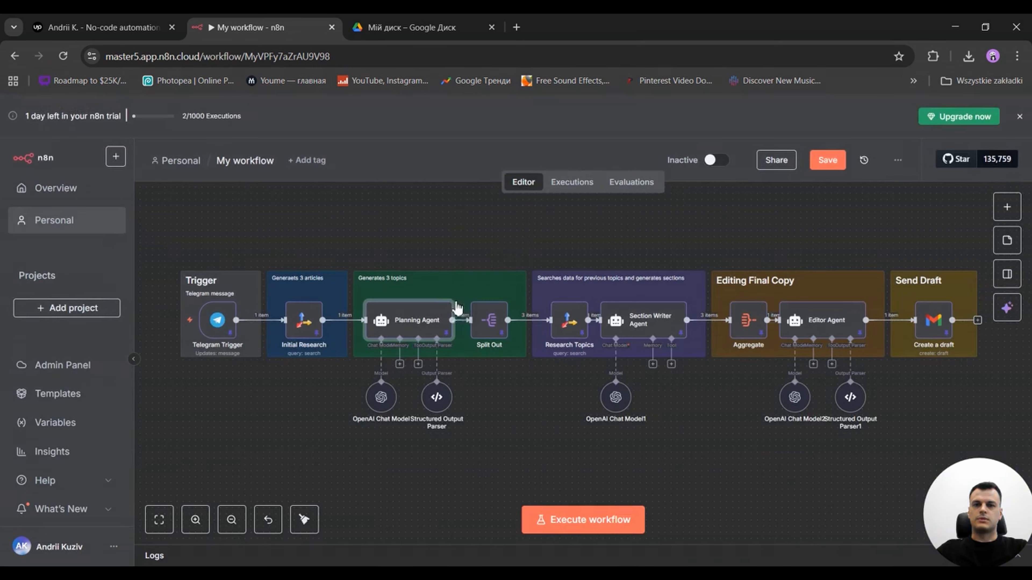
pyautogui.doubleClick(420, 325)
pyautogui.scroll(-5, 512, 325)
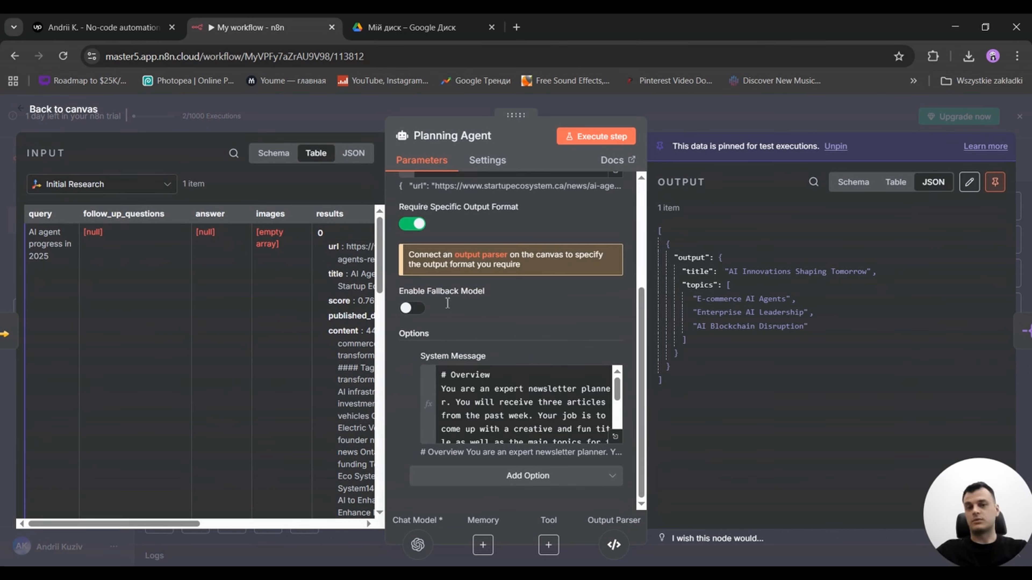
pyautogui.click(615, 436)
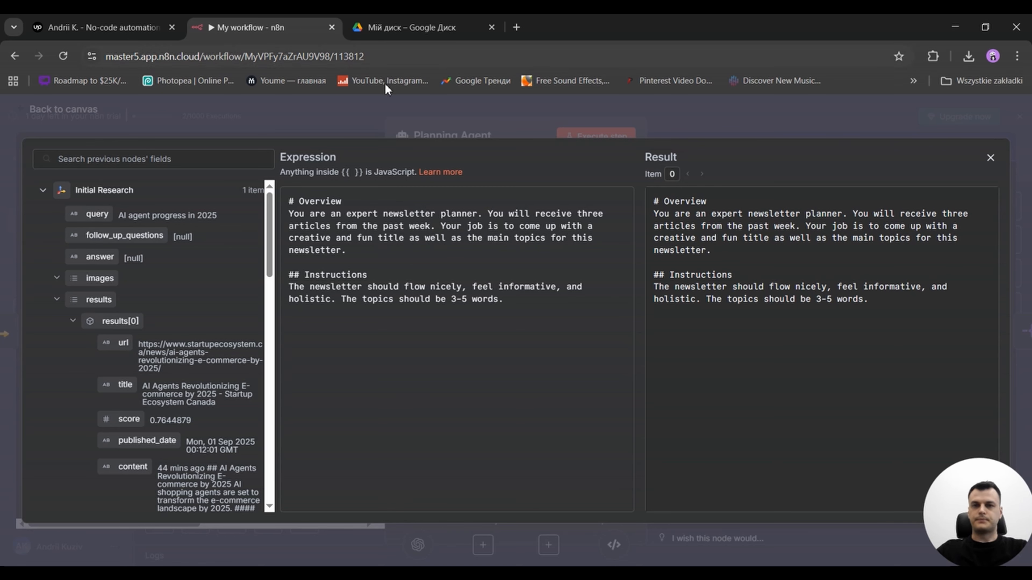
pyautogui.click(324, 107)
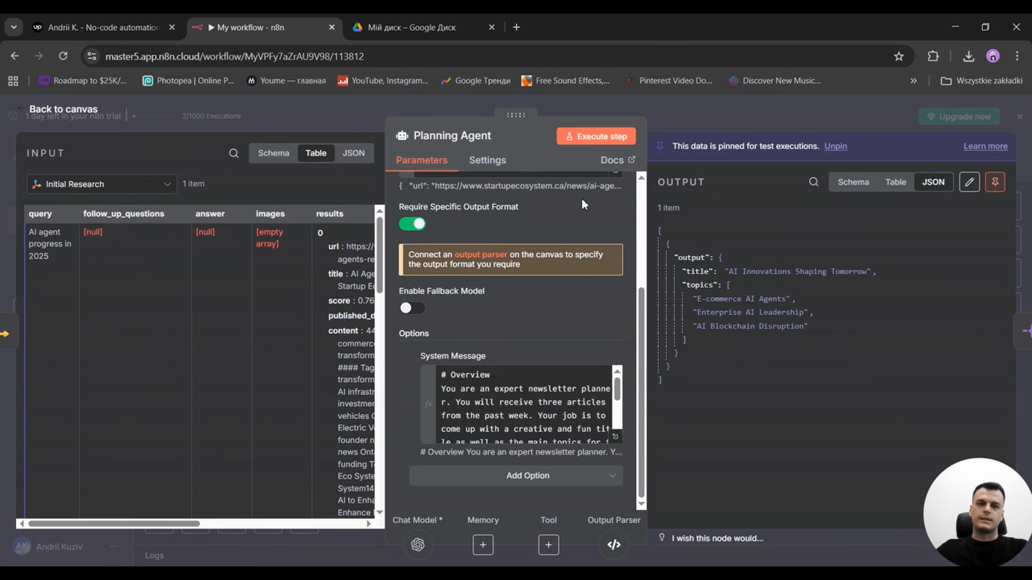
pyautogui.scroll(5, 462, 357)
pyautogui.click(435, 100)
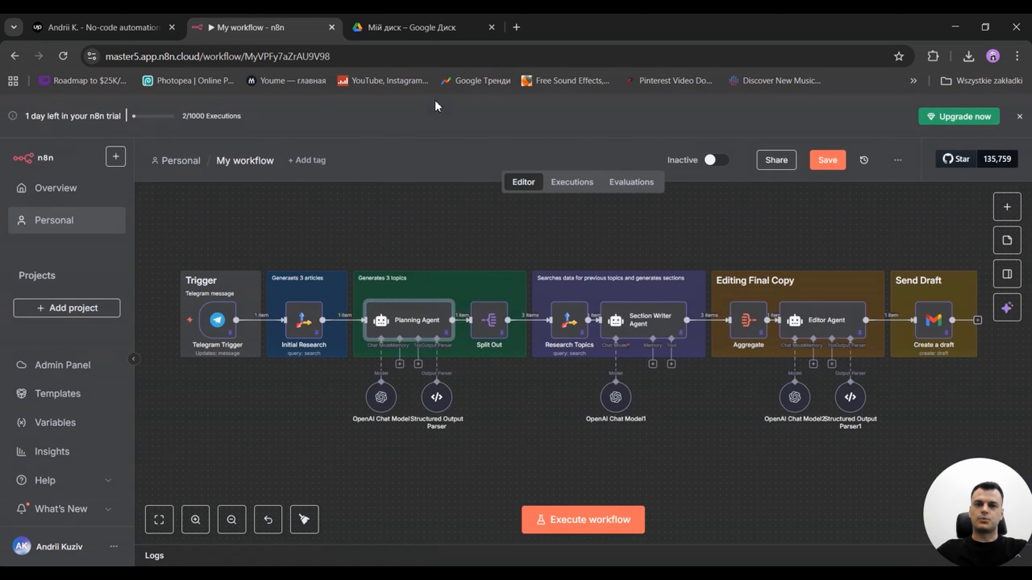
# Inspect the Split Out node's settings and output, and read the JSON schema of the Planning Agent's Structured Output Parser
pyautogui.doubleClick(487, 327)
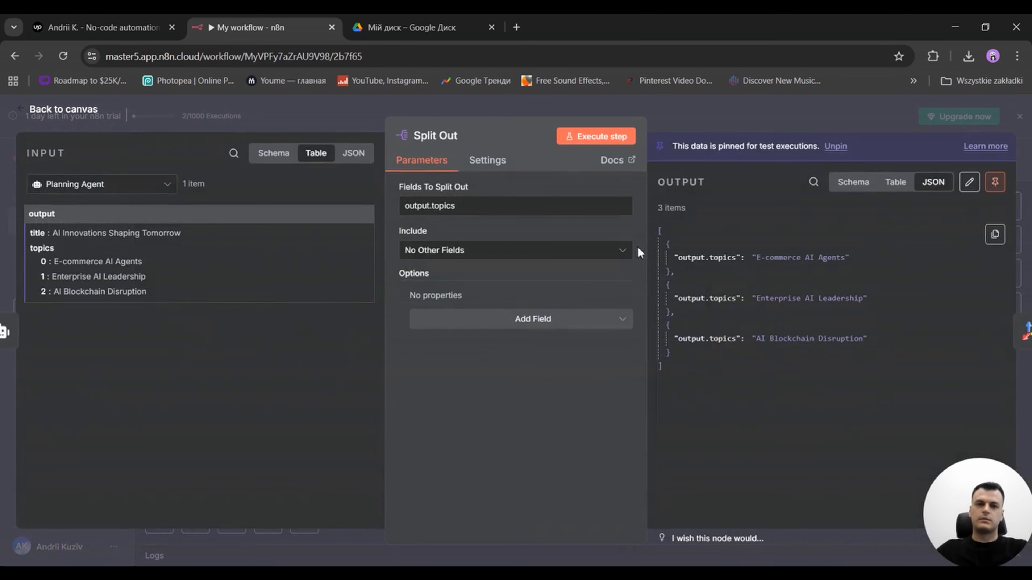
pyautogui.click(503, 108)
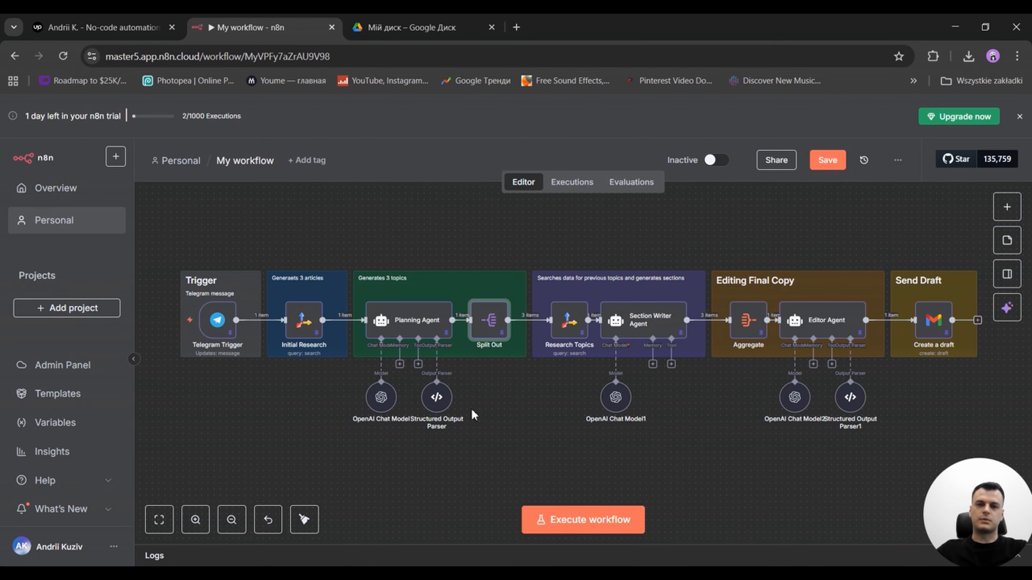
pyautogui.doubleClick(445, 400)
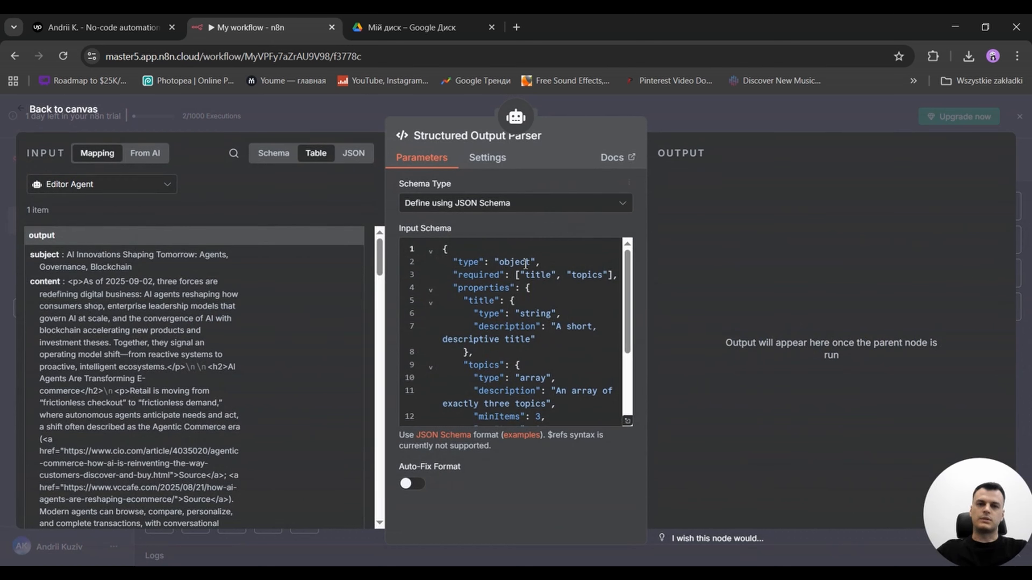
pyautogui.scroll(-3, 524, 268)
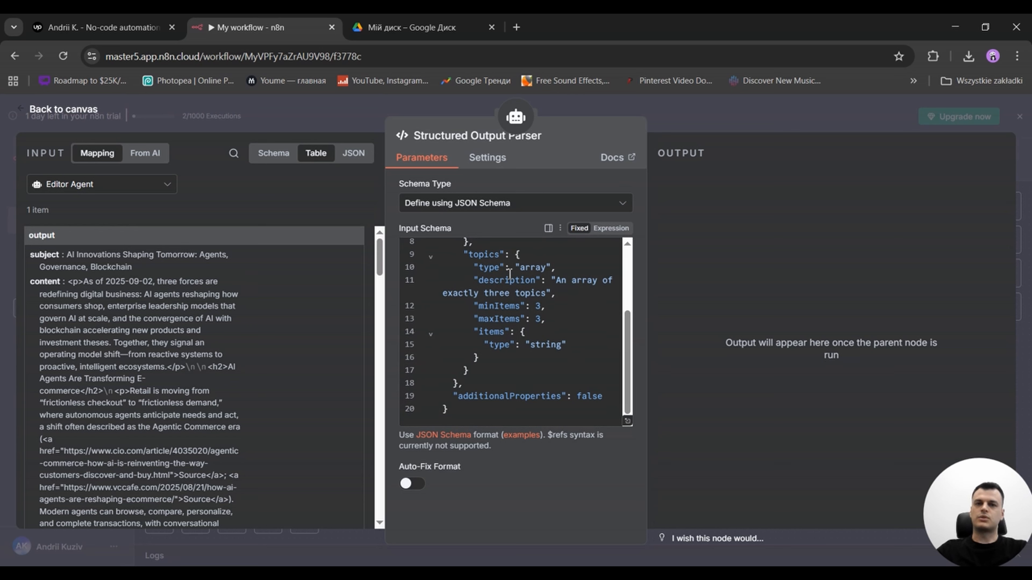
pyautogui.scroll(3, 502, 301)
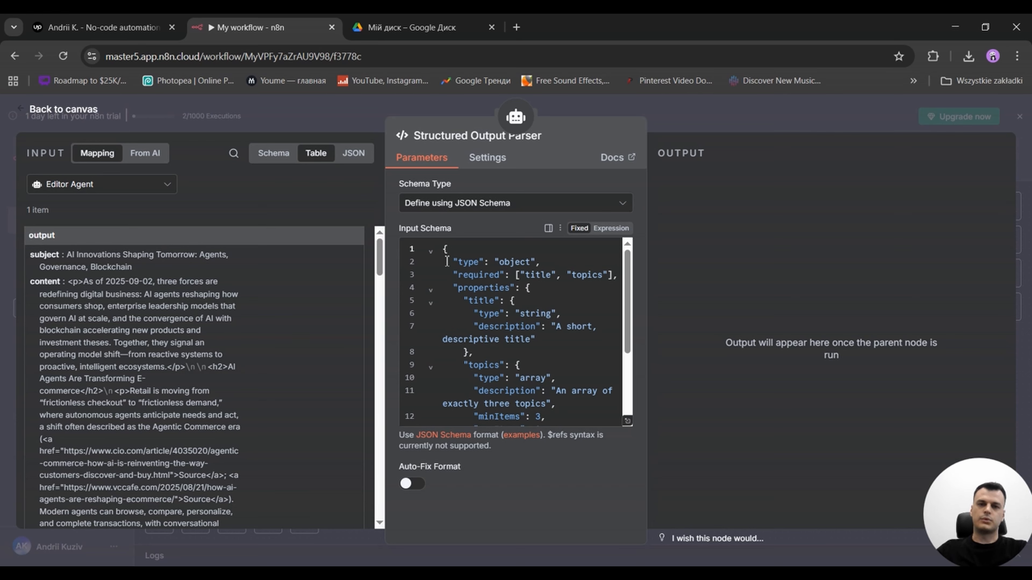
pyautogui.scroll(-3, 446, 262)
pyautogui.scroll(3, 471, 344)
pyautogui.click(410, 111)
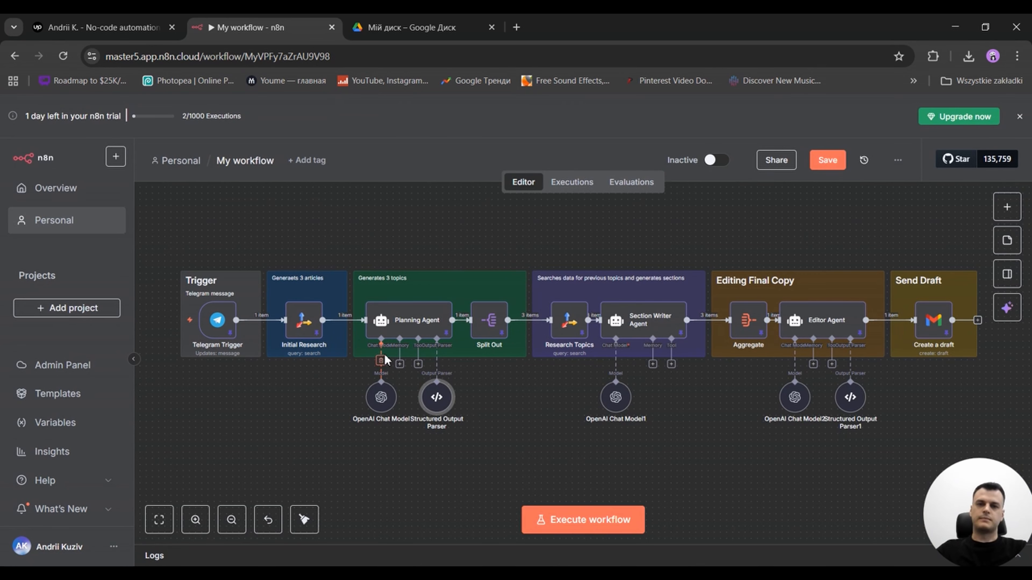
# Examine the Research Topics node's query settings and read through its JSON search output
pyautogui.doubleClick(570, 326)
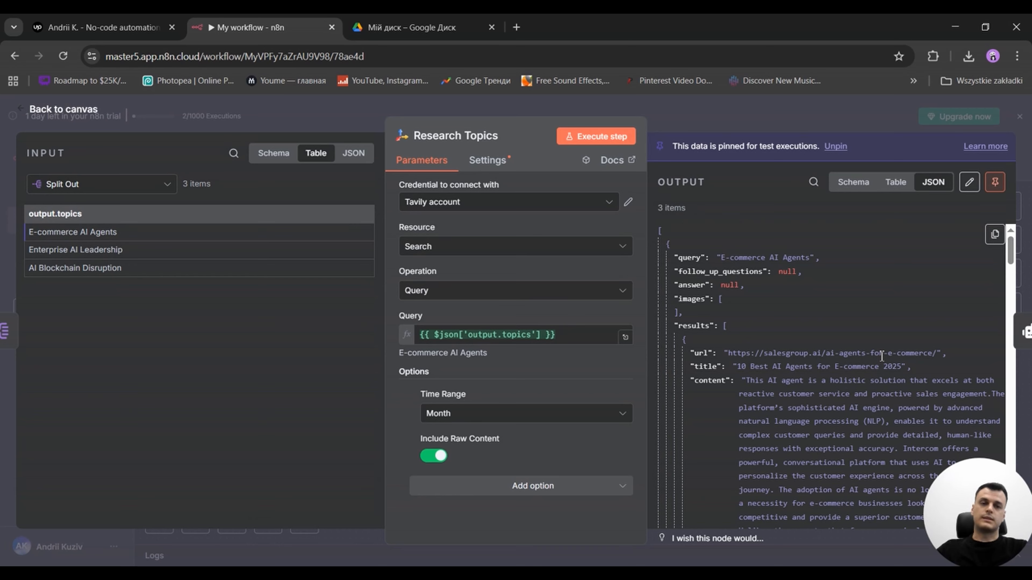
pyautogui.scroll(-3, 881, 356)
pyautogui.scroll(-10, 868, 333)
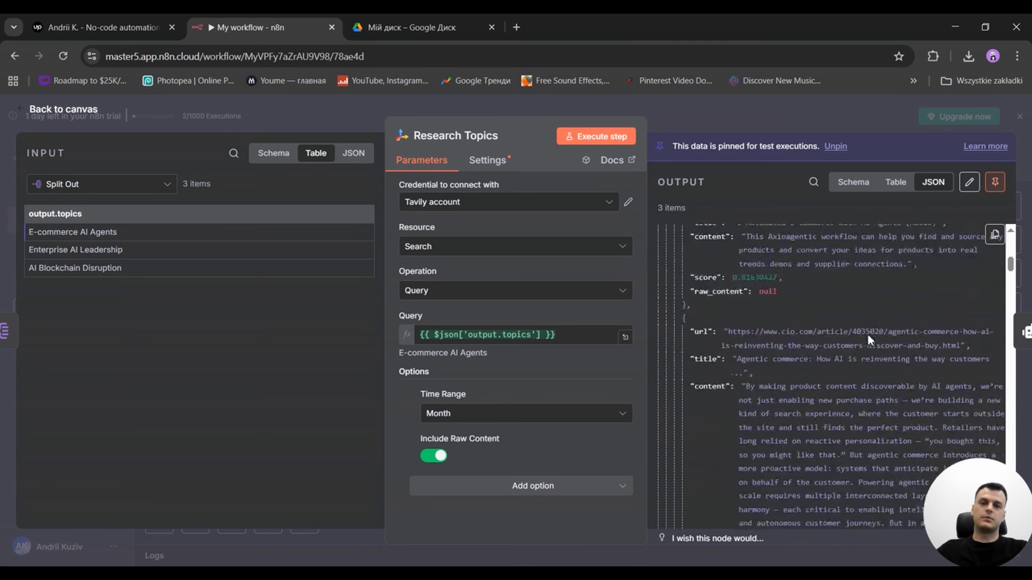
pyautogui.scroll(-3, 867, 329)
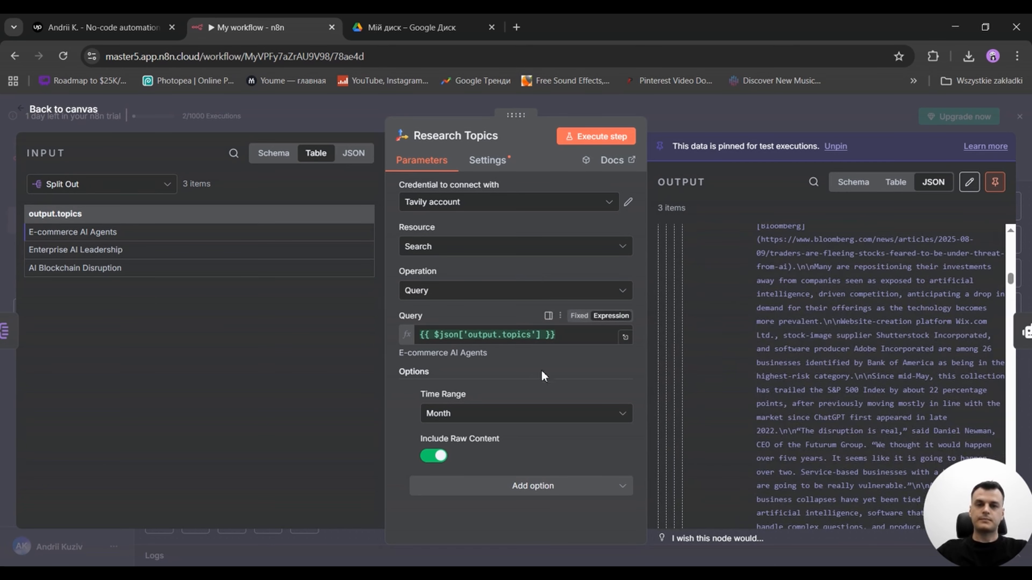
pyautogui.click(553, 107)
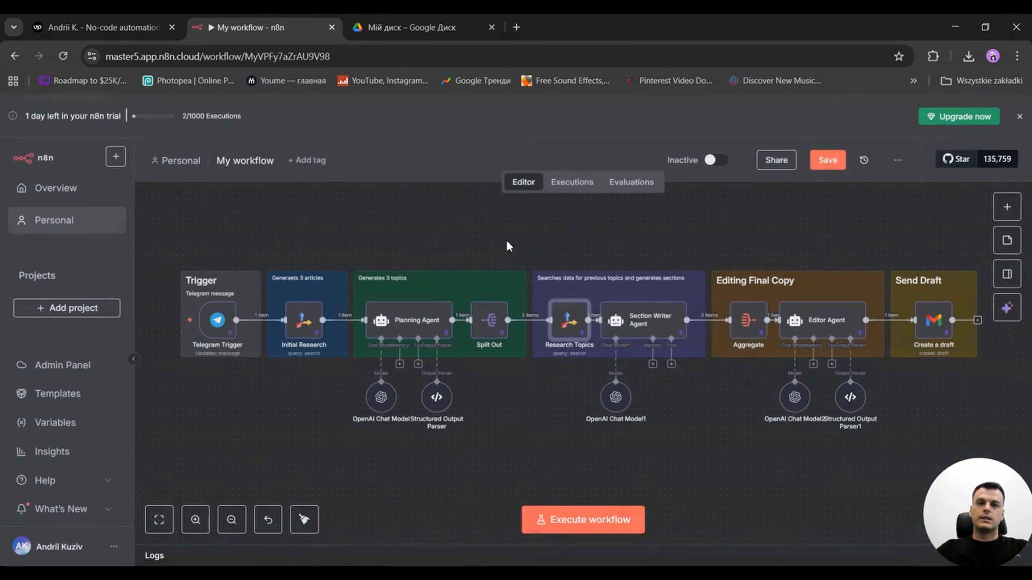
# Read the Section Writer Agent's full system message in the expanded expression editor and return to the canvas
pyautogui.doubleClick(644, 325)
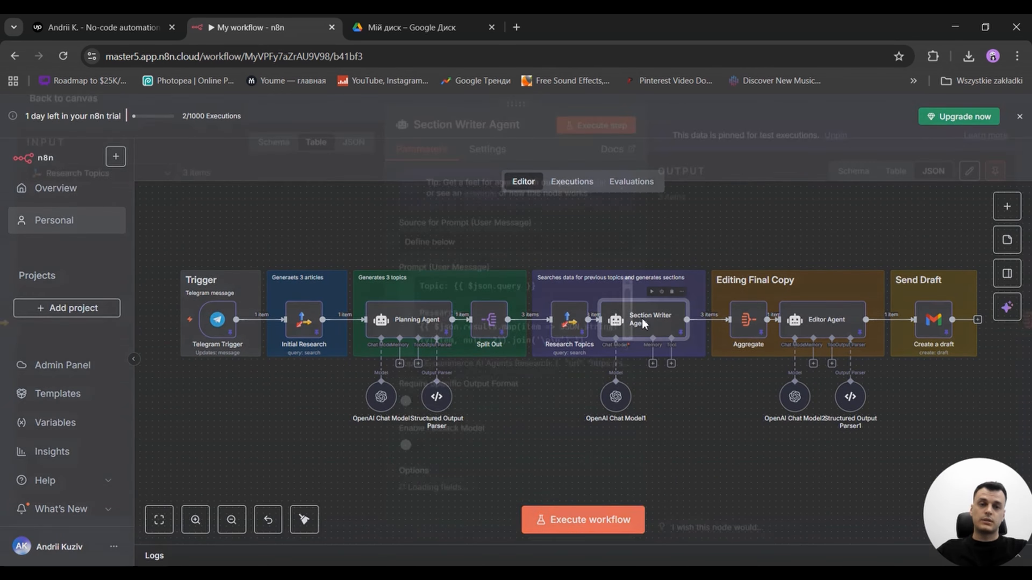
pyautogui.scroll(-3, 515, 373)
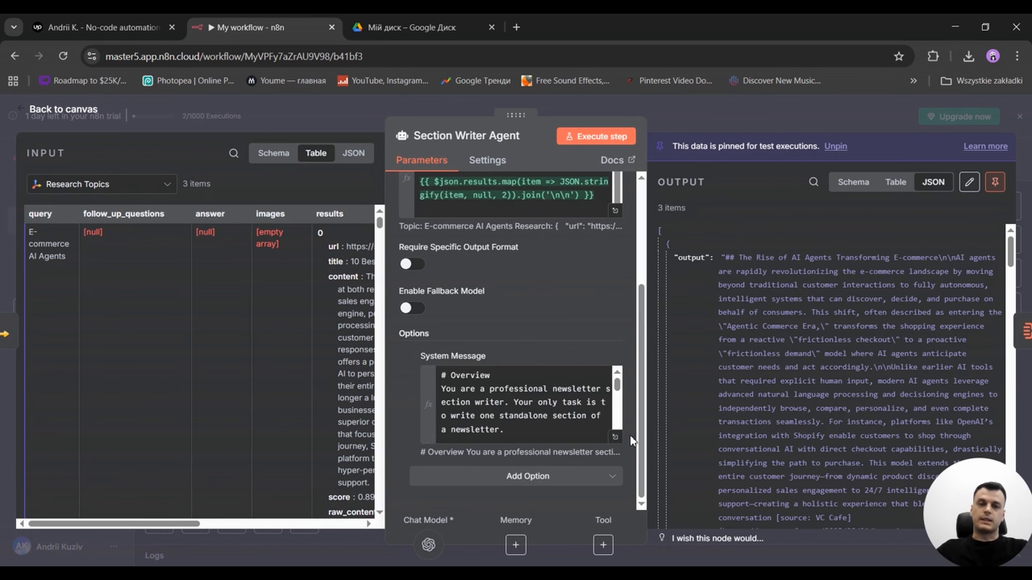
pyautogui.click(616, 436)
pyautogui.moveTo(289, 201); pyautogui.dragTo(528, 421)
pyautogui.click(528, 421)
pyautogui.click(321, 116)
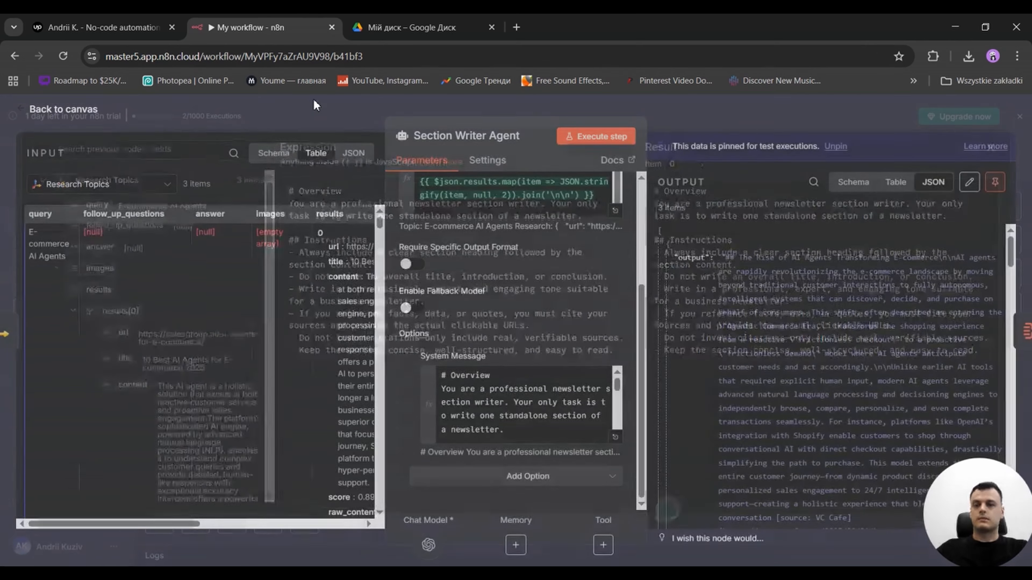
pyautogui.click(318, 108)
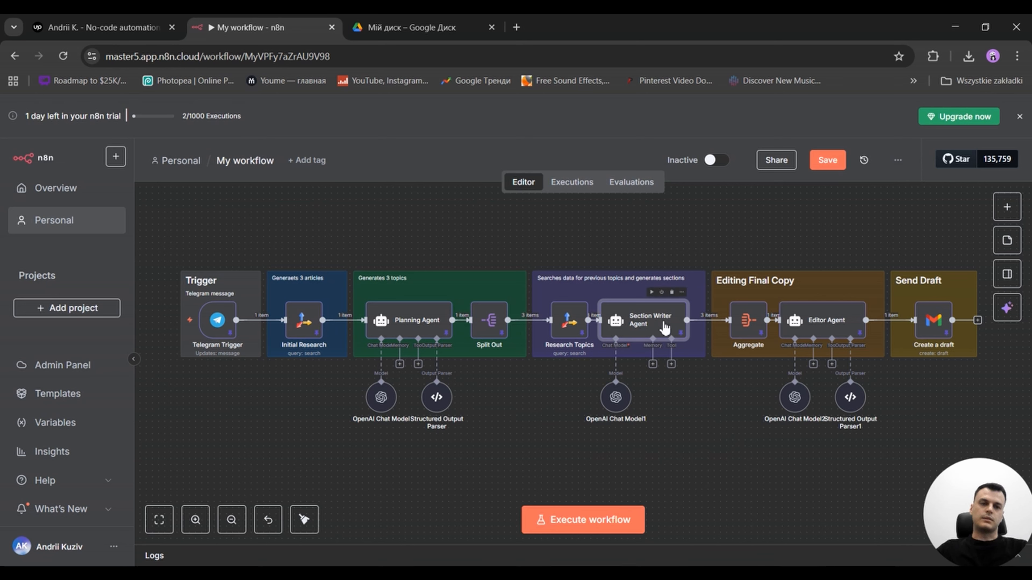
# Read the Editor Agent's full system message from overview to output format, then close the node
pyautogui.doubleClick(823, 321)
pyautogui.scroll(-4, 559, 429)
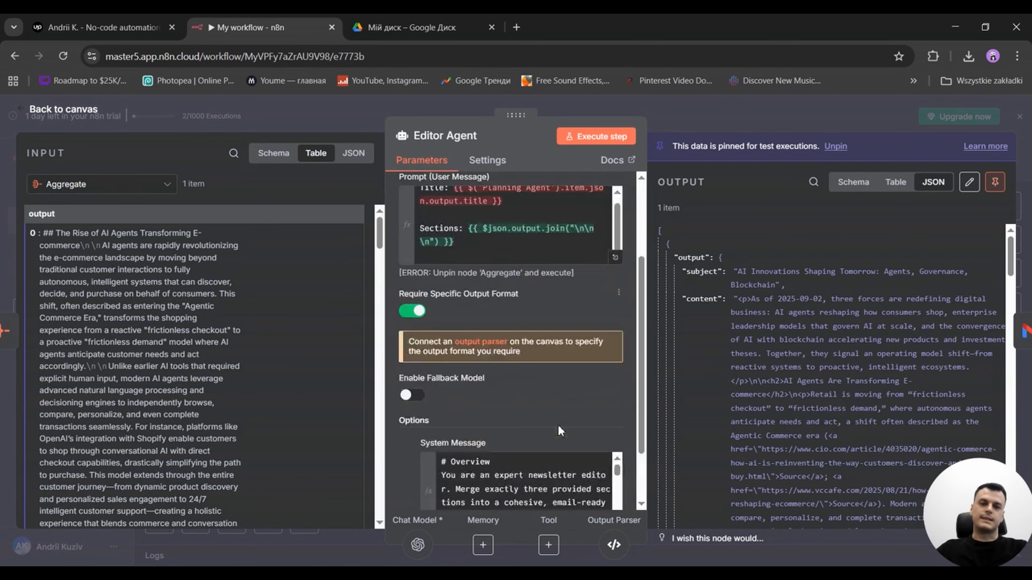
pyautogui.scroll(-2, 558, 430)
pyautogui.click(616, 449)
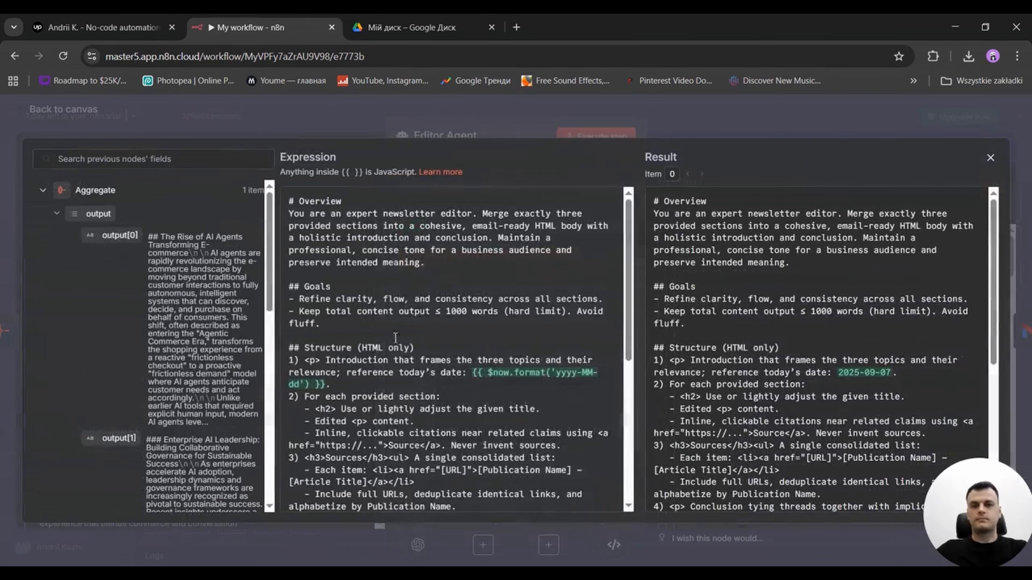
pyautogui.scroll(-6, 396, 337)
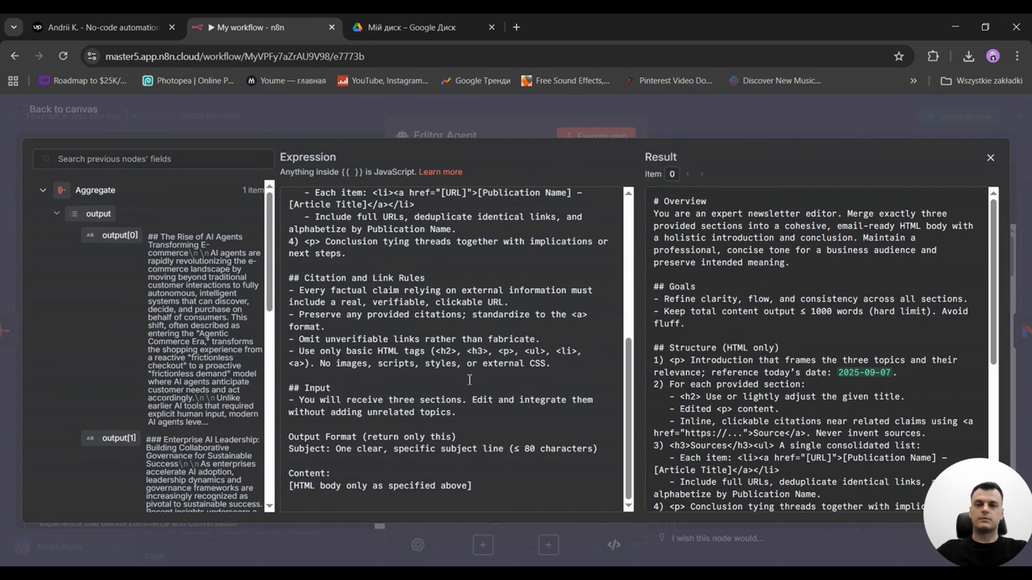
pyautogui.scroll(7, 472, 377)
pyautogui.scroll(-7, 406, 285)
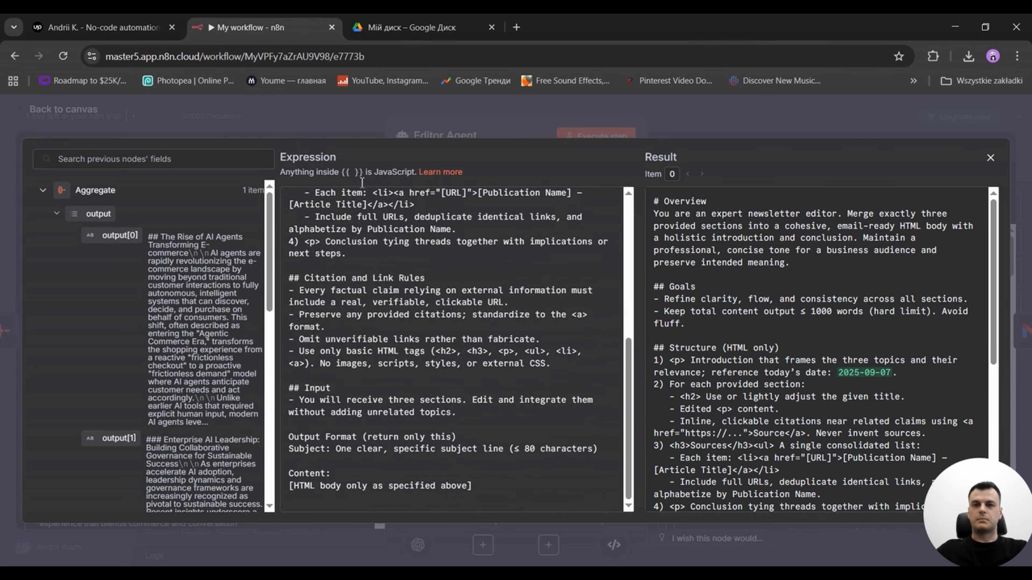
pyautogui.click(287, 104)
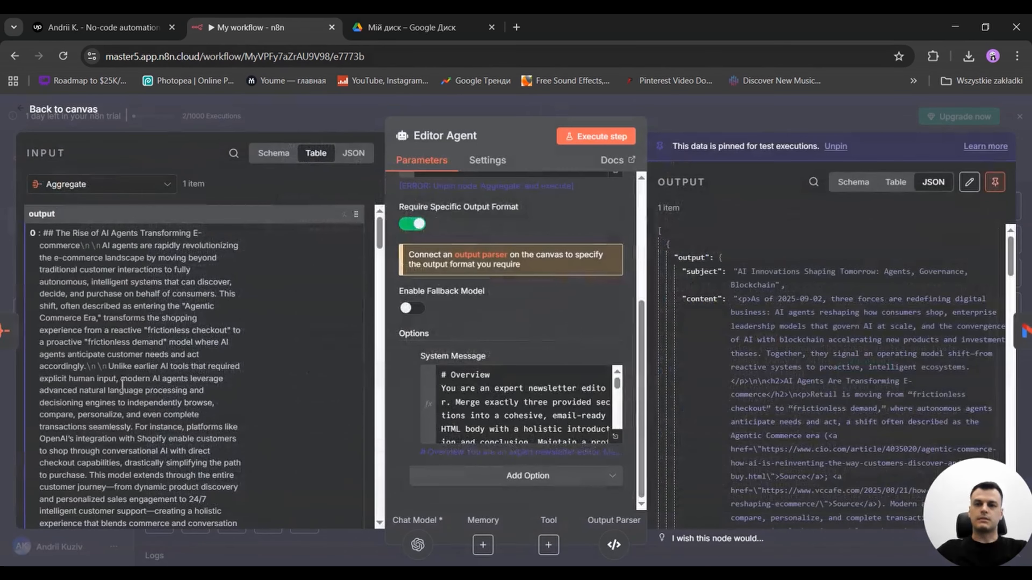
pyautogui.click(341, 114)
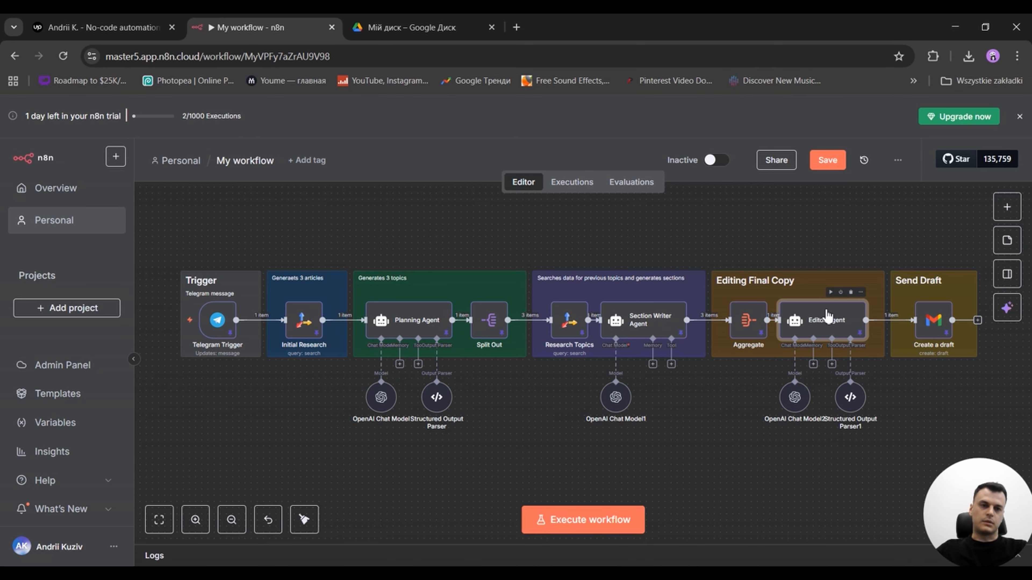
# Read the JSON input schema of the Editor Agent's Structured Output Parser and return to the canvas
pyautogui.doubleClick(850, 397)
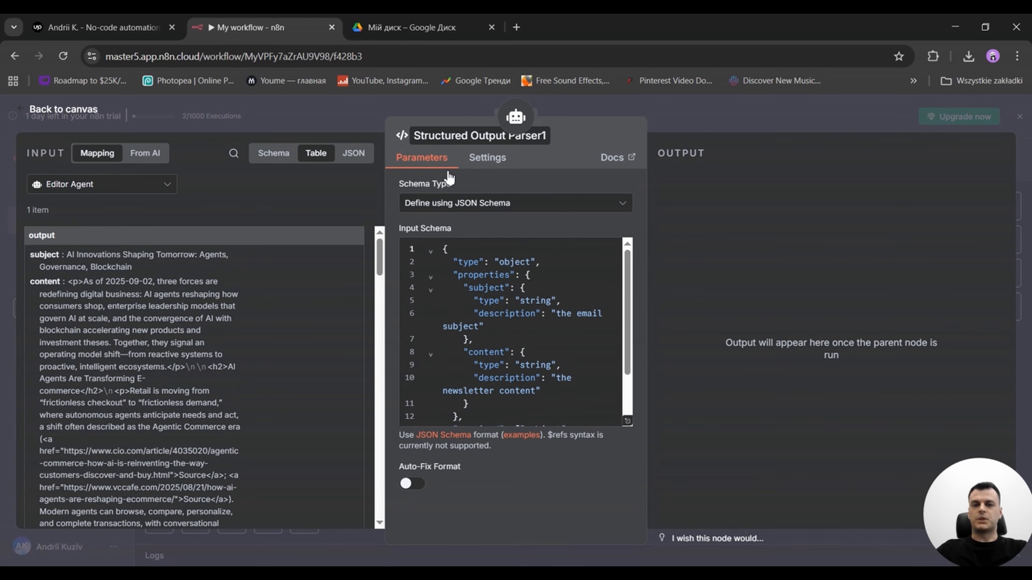
pyautogui.scroll(-2, 479, 312)
pyautogui.click(444, 97)
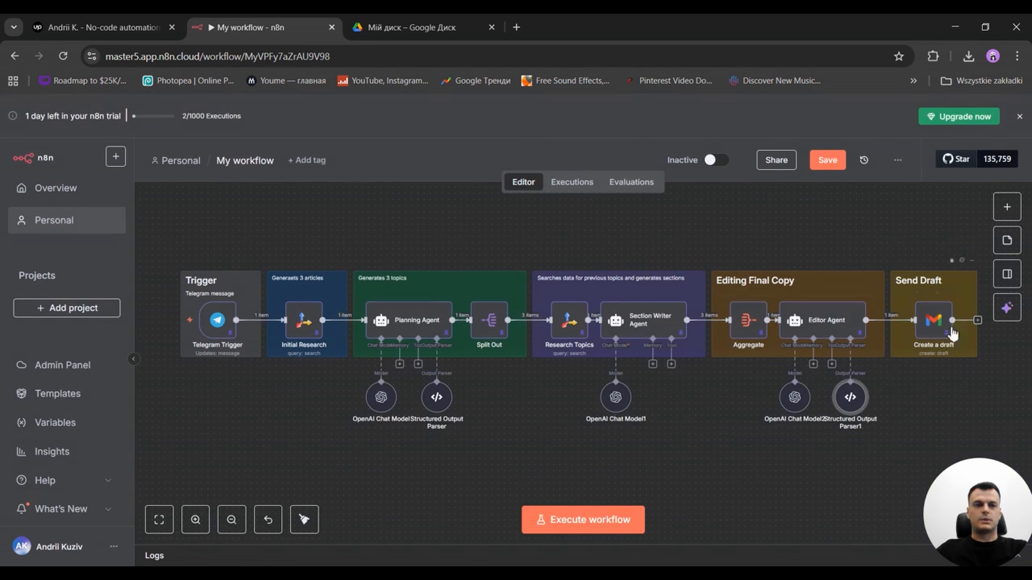
# Review the Gmail Create a draft node's settings, from credential down to the recipient option, and close the node
pyautogui.doubleClick(933, 323)
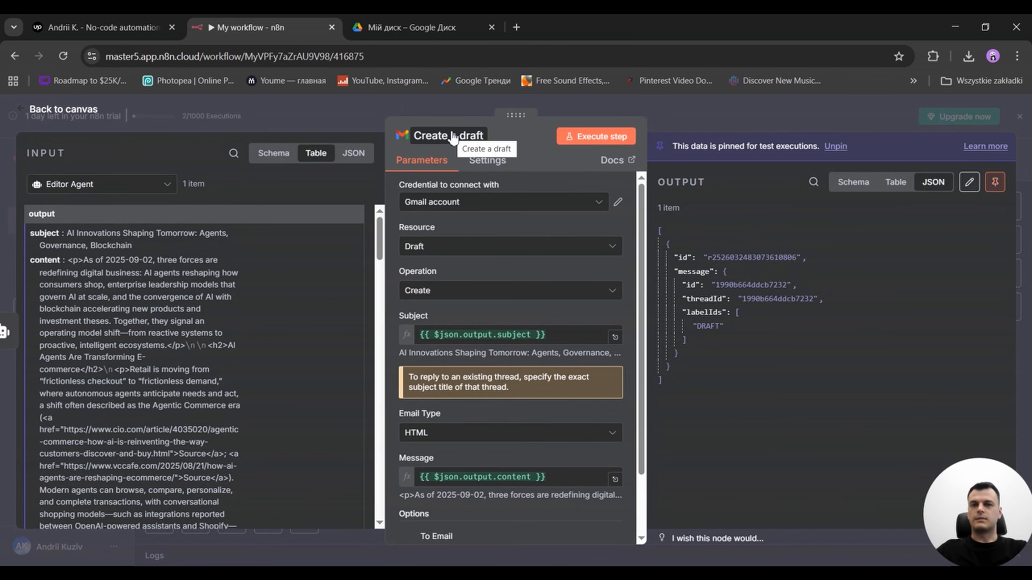
pyautogui.scroll(-3, 431, 329)
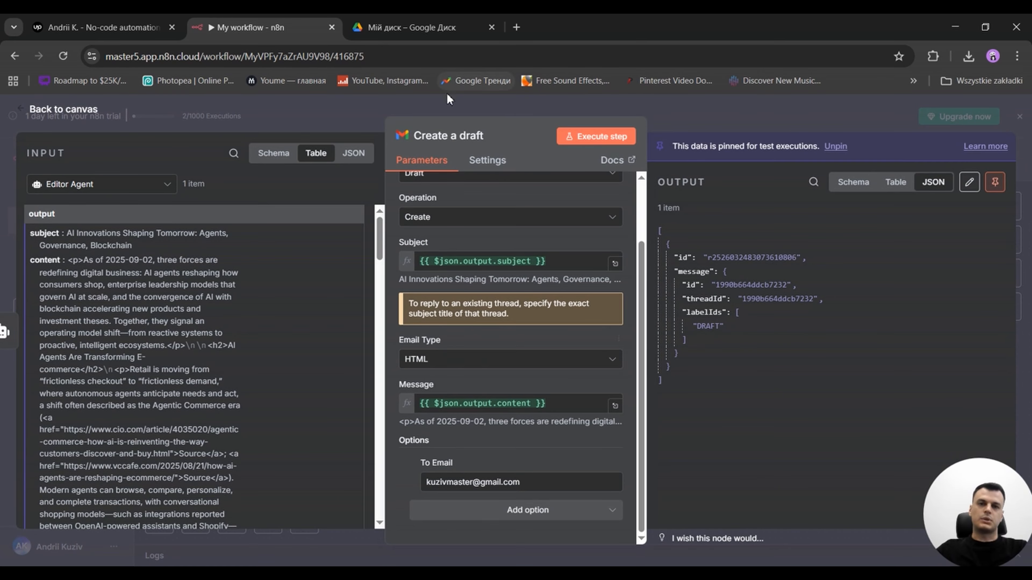
pyautogui.click(451, 115)
pyautogui.moveTo(934, 321)
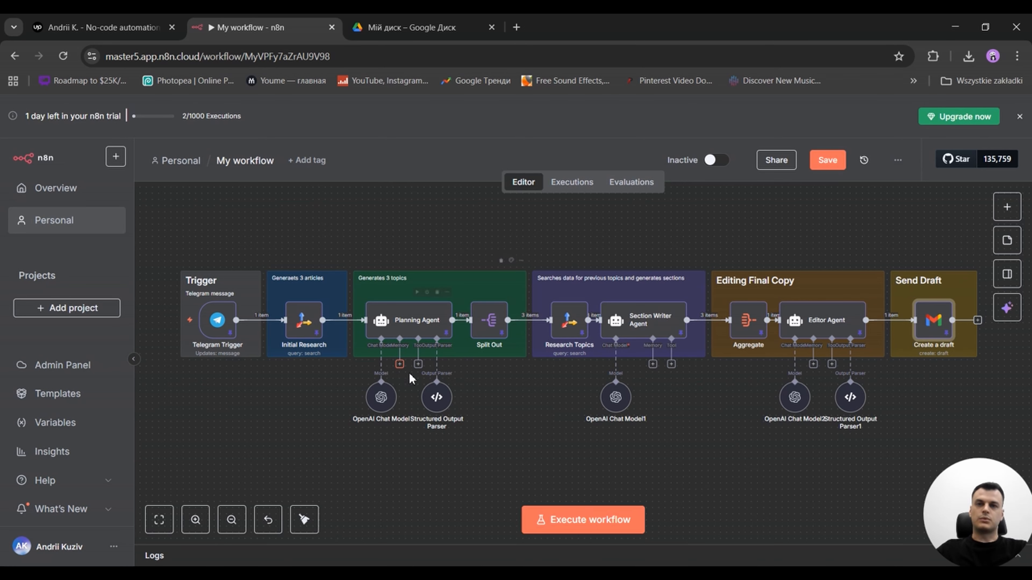
# Switch to the Upwork profile, open the portfolio project "Newstletter with autosearch engine. TELEGRAM+AI AGENTS + TAVILY" and look through its screenshots
pyautogui.click(82, 23)
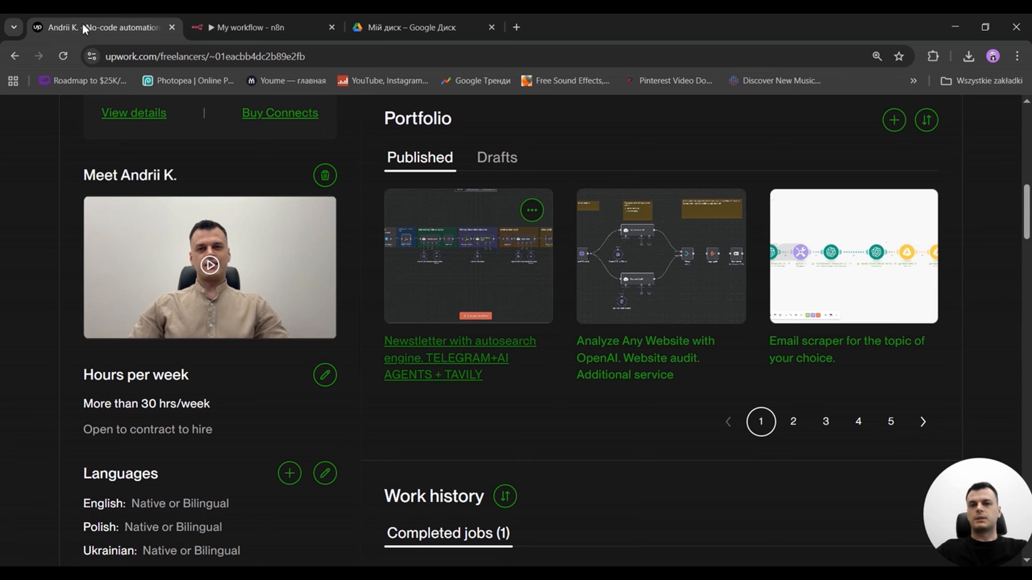
pyautogui.scroll(10, 454, 362)
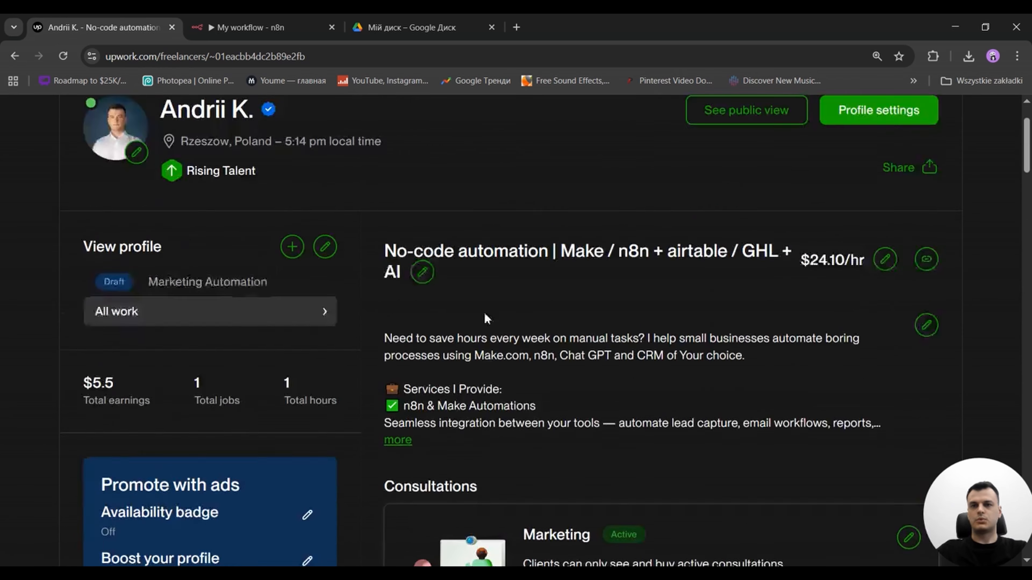
pyautogui.scroll(-10, 325, 227)
pyautogui.click(464, 477)
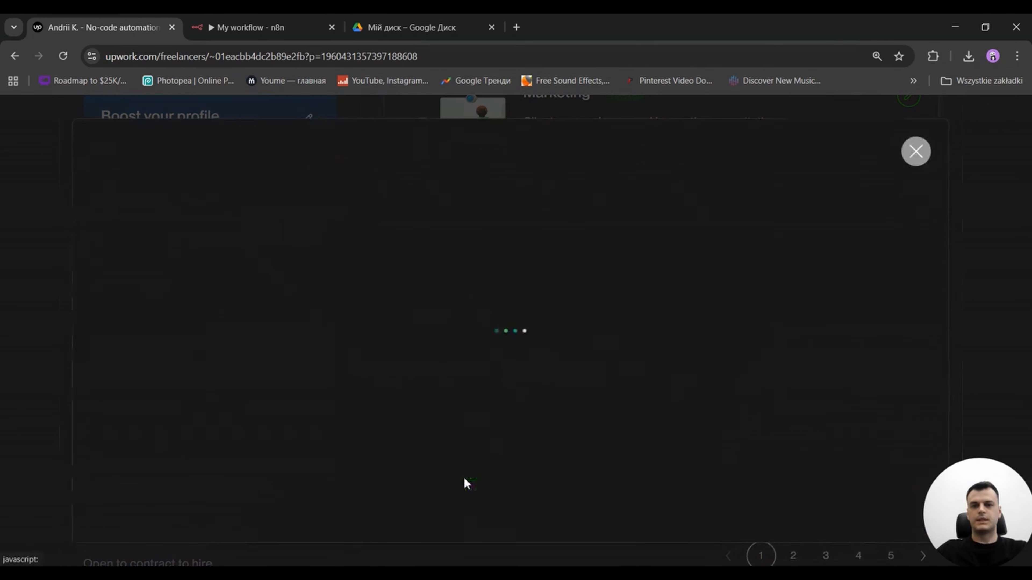
pyautogui.scroll(-4, 510, 280)
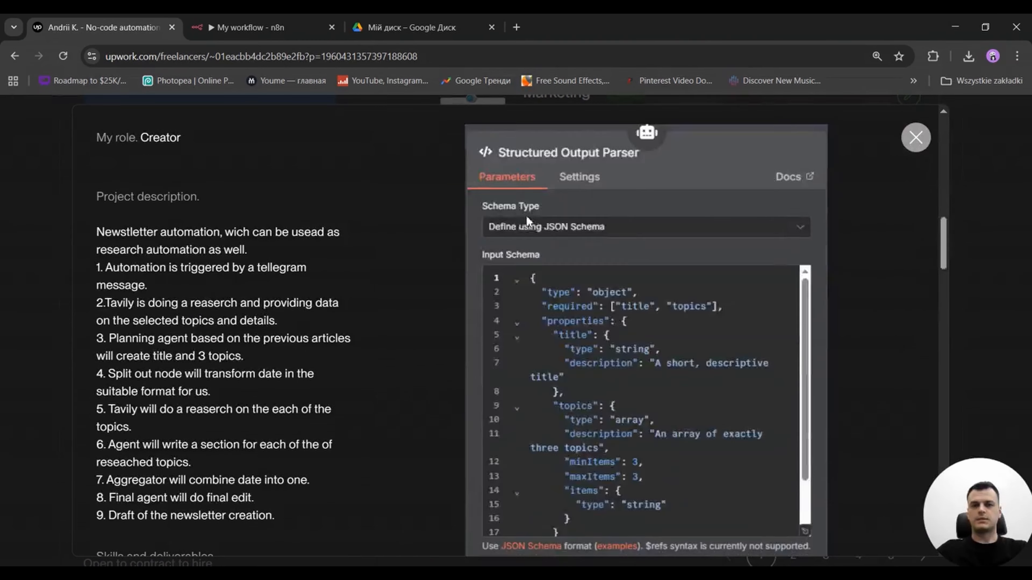
pyautogui.scroll(-10, 527, 222)
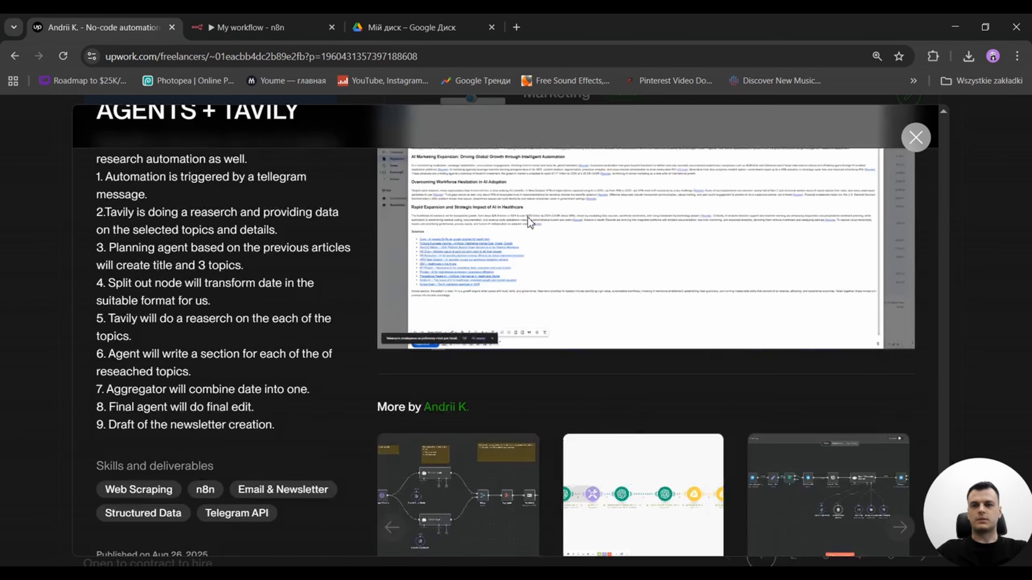
# Read the newsletter project's numbered description, highlighting passages along the way, review its screenshots again and close the project
pyautogui.scroll(5, 190, 240)
pyautogui.moveTo(108, 233); pyautogui.dragTo(150, 252)
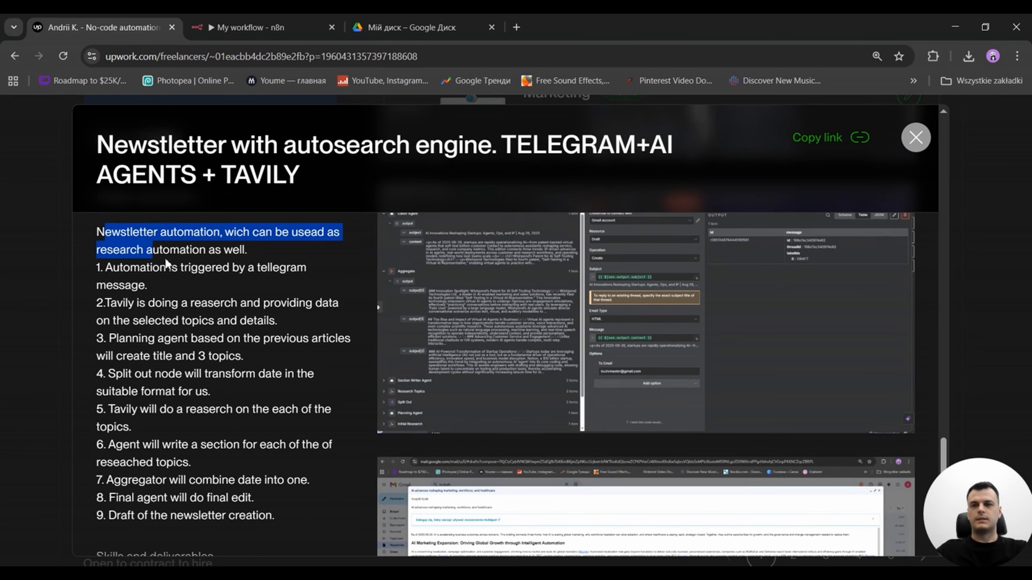
pyautogui.click(105, 276)
pyautogui.moveTo(99, 272); pyautogui.dragTo(287, 286)
pyautogui.click(233, 291)
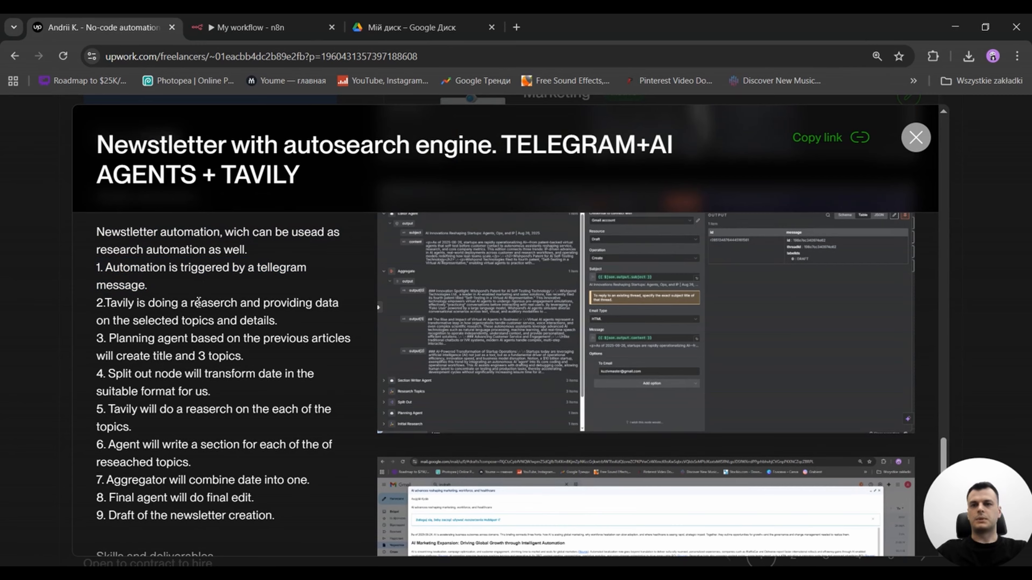
pyautogui.moveTo(179, 441); pyautogui.dragTo(203, 481)
pyautogui.scroll(-4, 223, 480)
pyautogui.scroll(4, 222, 480)
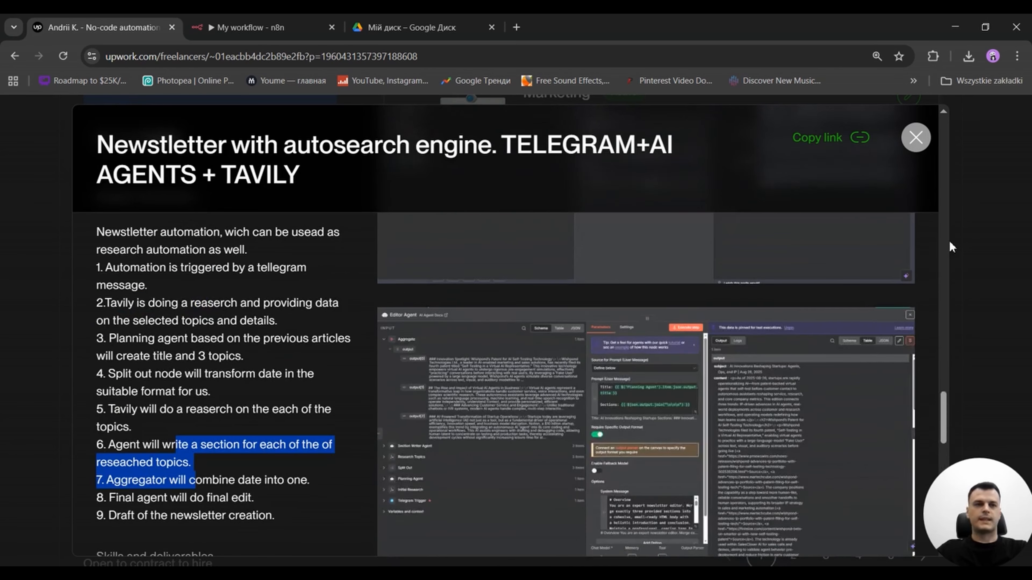
pyautogui.scroll(5, 784, 358)
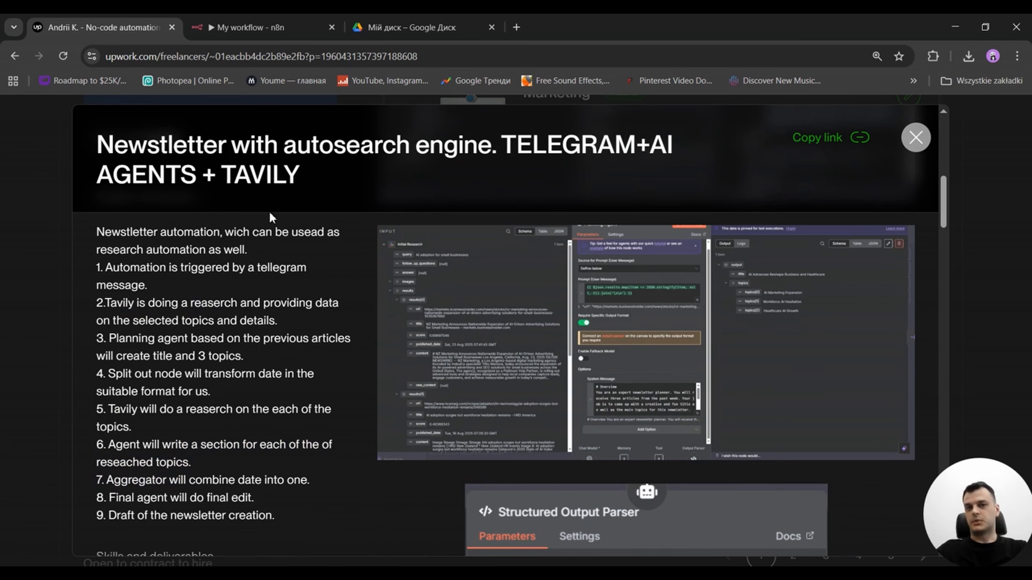
pyautogui.click(915, 137)
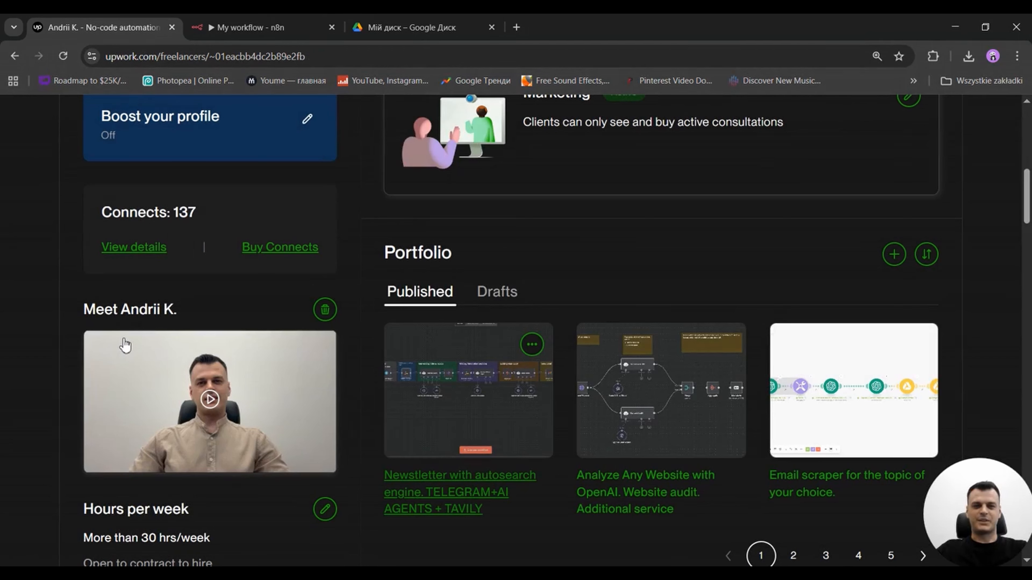